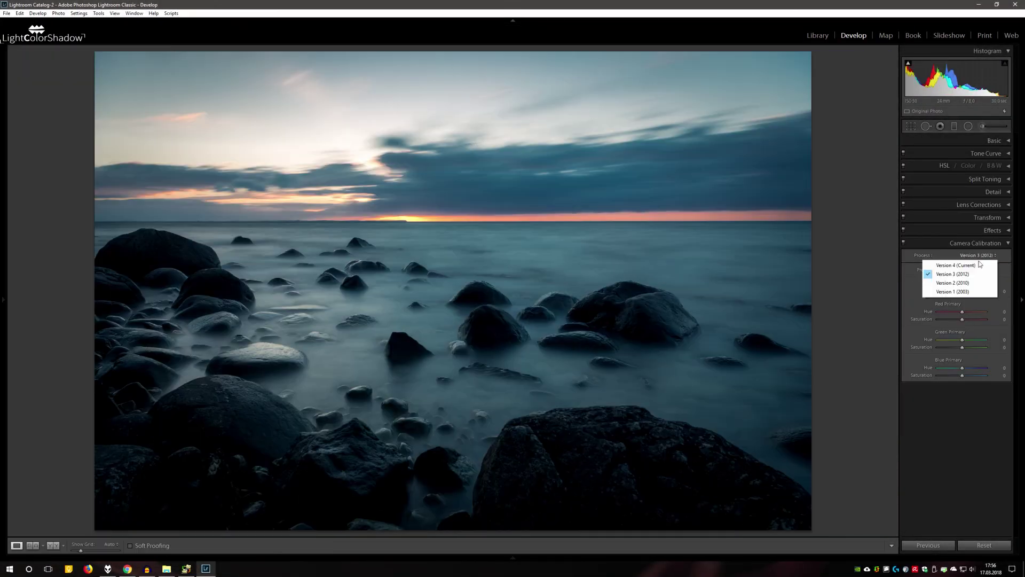
- Set the Process to Version 3 (2012), leaving the profile on Adobe Standard
left_click(983, 273)
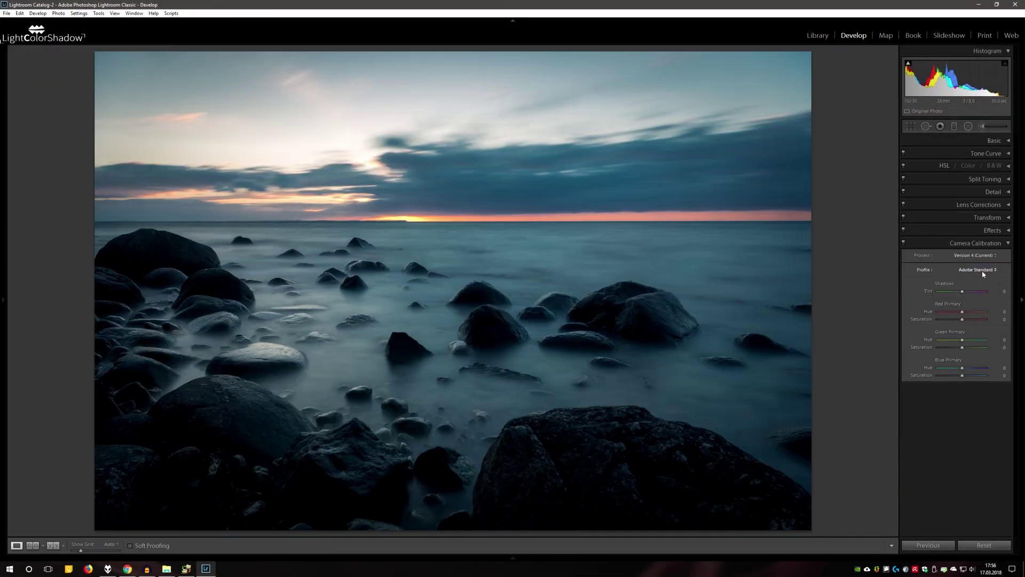
left_click(983, 273)
left_click(923, 330)
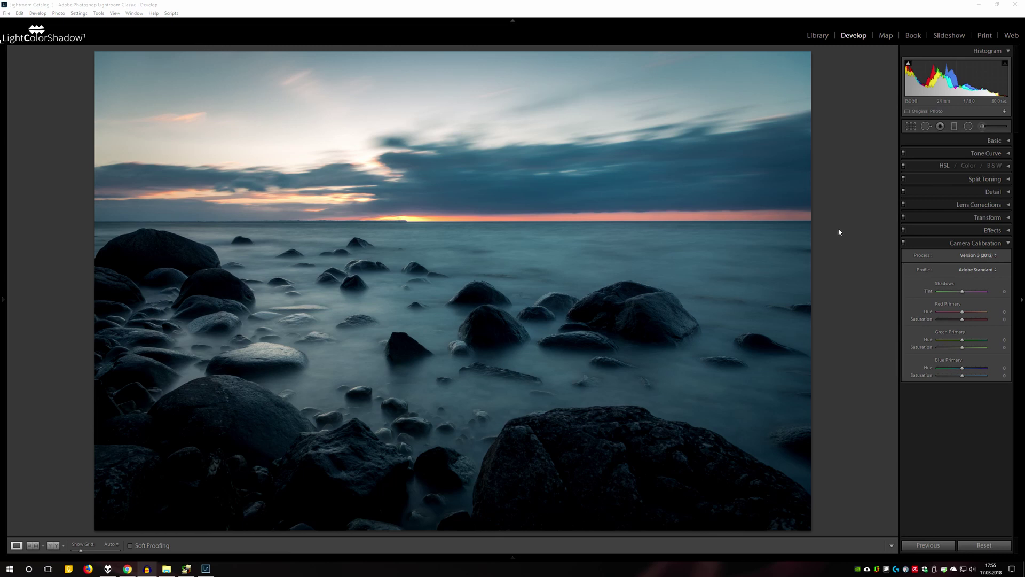
- Apply Camera Flat to upgrade to Version 4 (Current), then restore the Adobe Standard profile
left_click(982, 271)
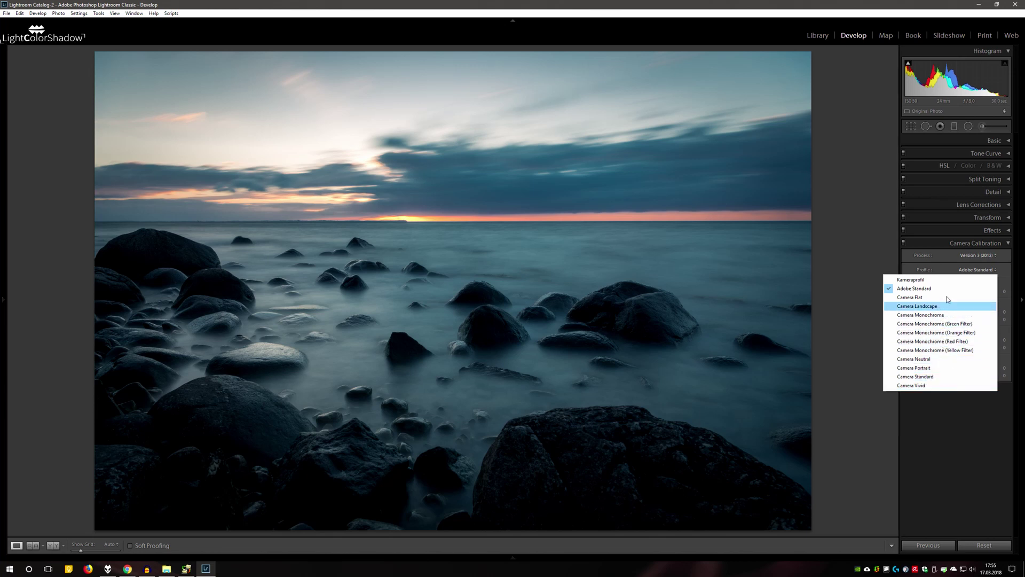
left_click(972, 271)
left_click(1008, 270)
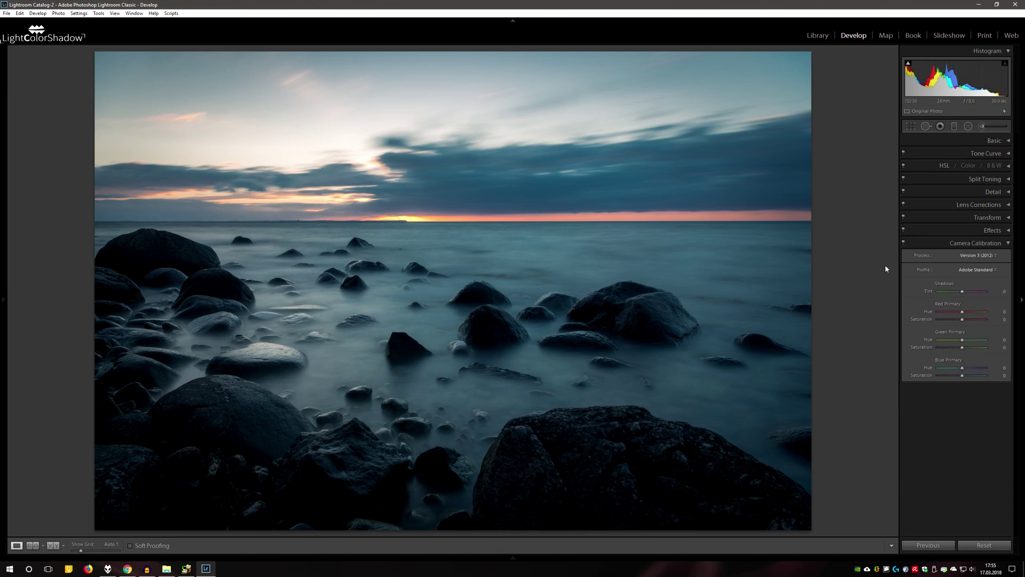
left_click(977, 270)
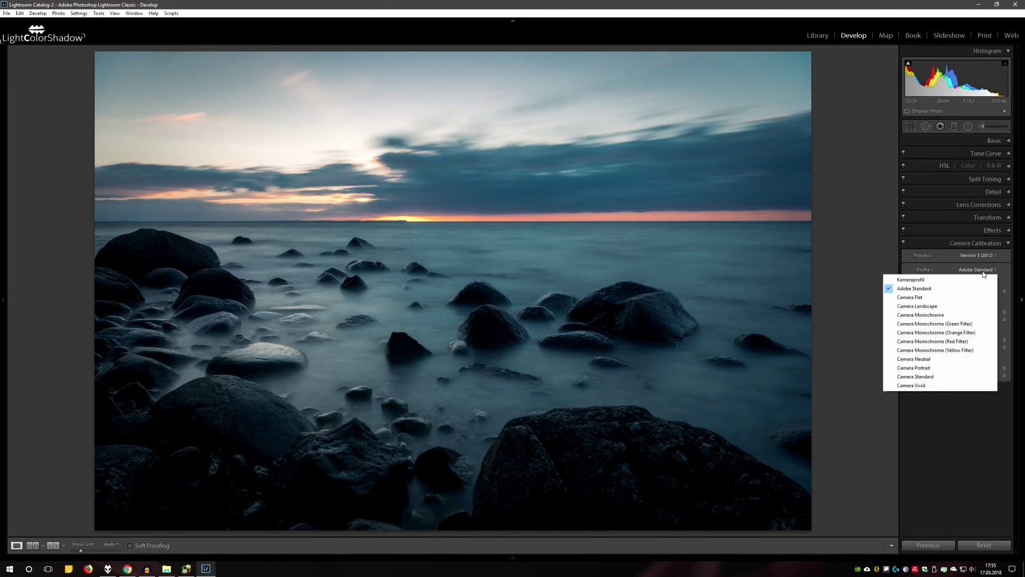
left_click(939, 299)
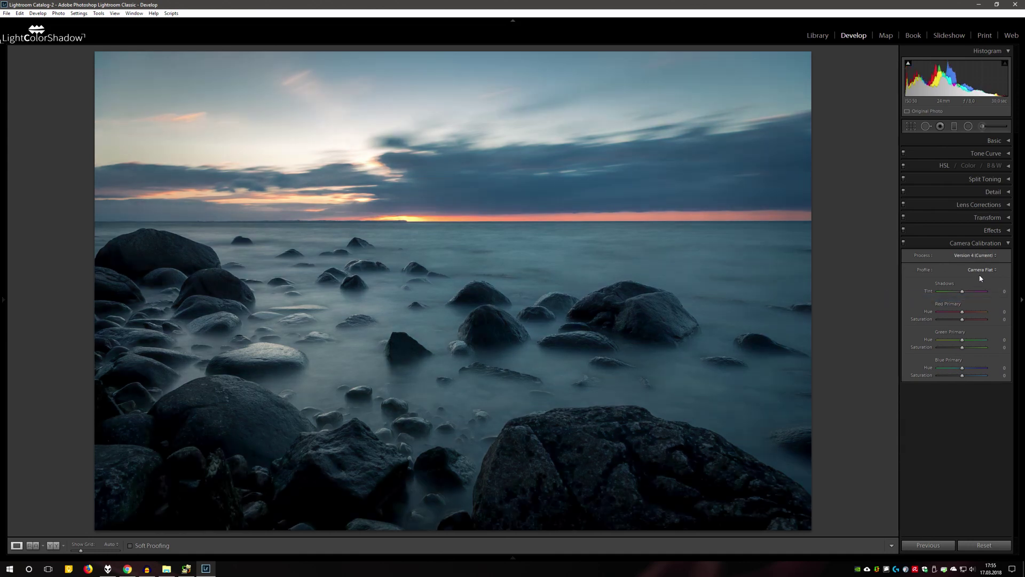
left_click(980, 277)
left_click(948, 289)
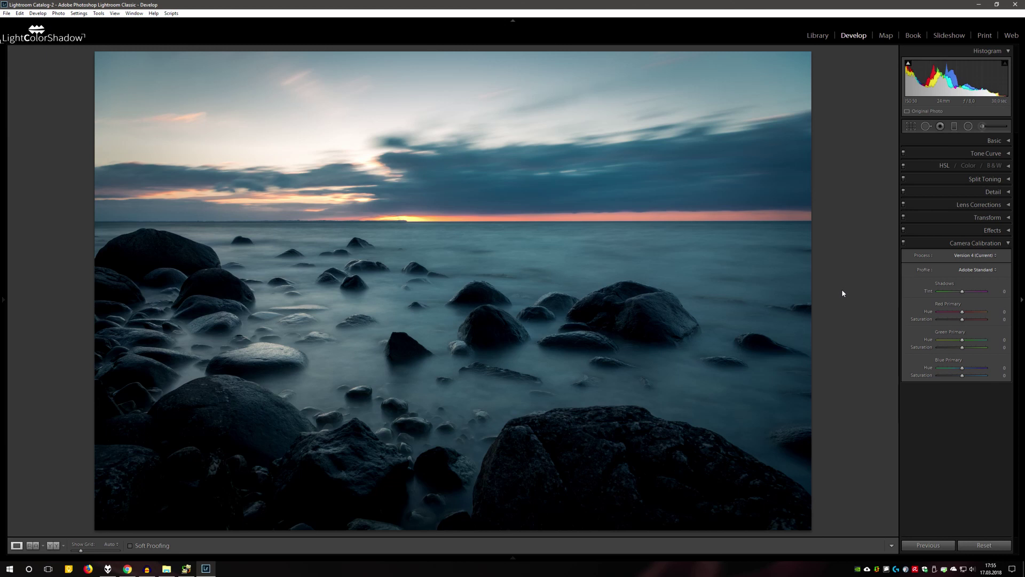
- Switch the process to Version 1 (2003), check the Basic panel, then return to Version 4 (Current)
left_click(977, 255)
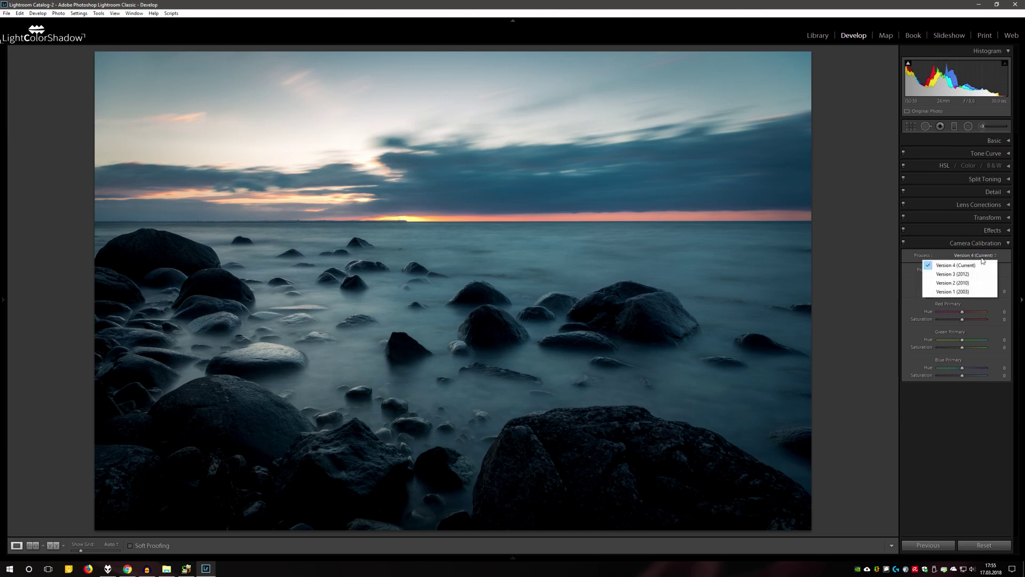
left_click(971, 293)
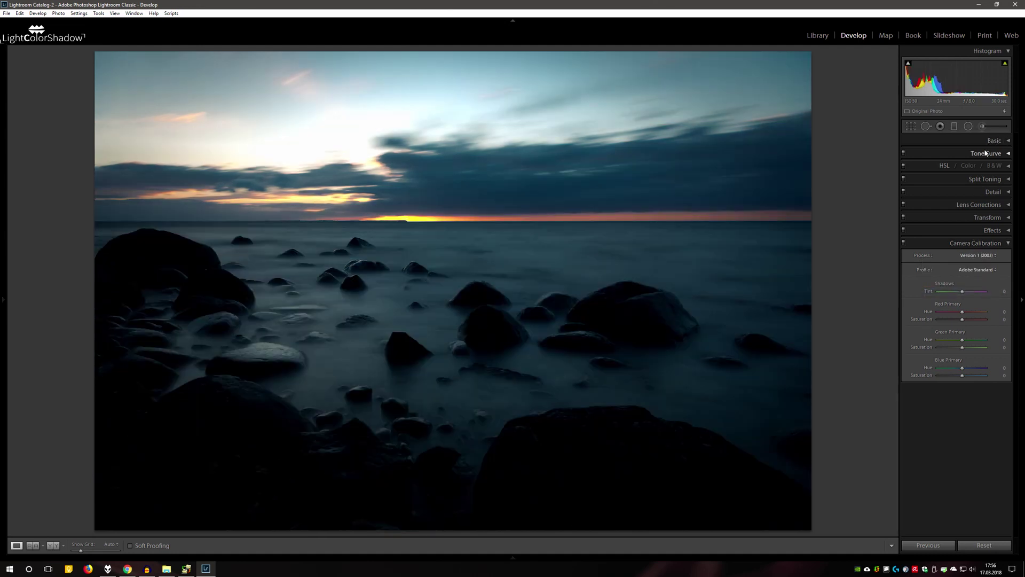
left_click(1001, 142)
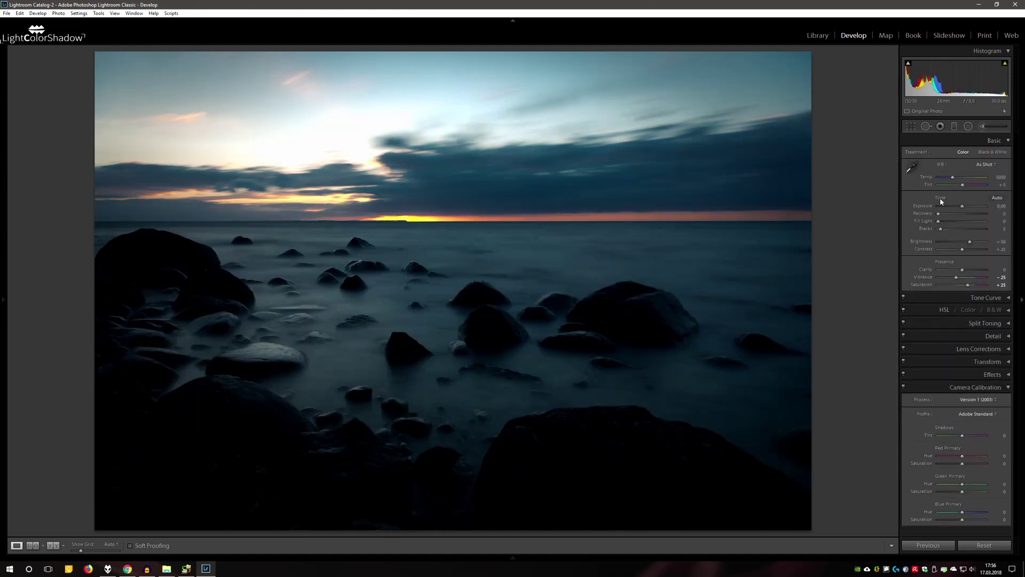
left_click(996, 142)
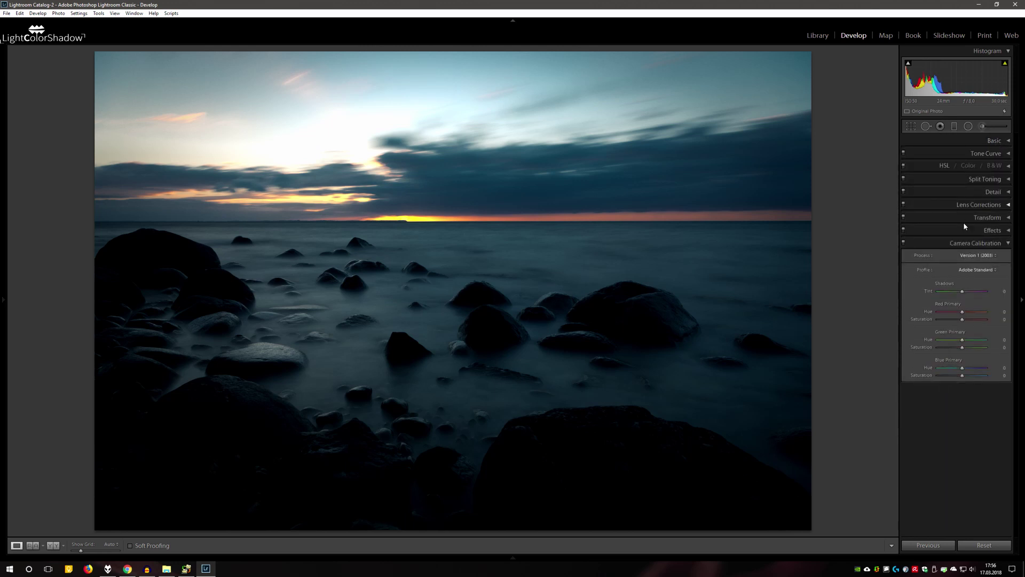
left_click(976, 256)
left_click(969, 266)
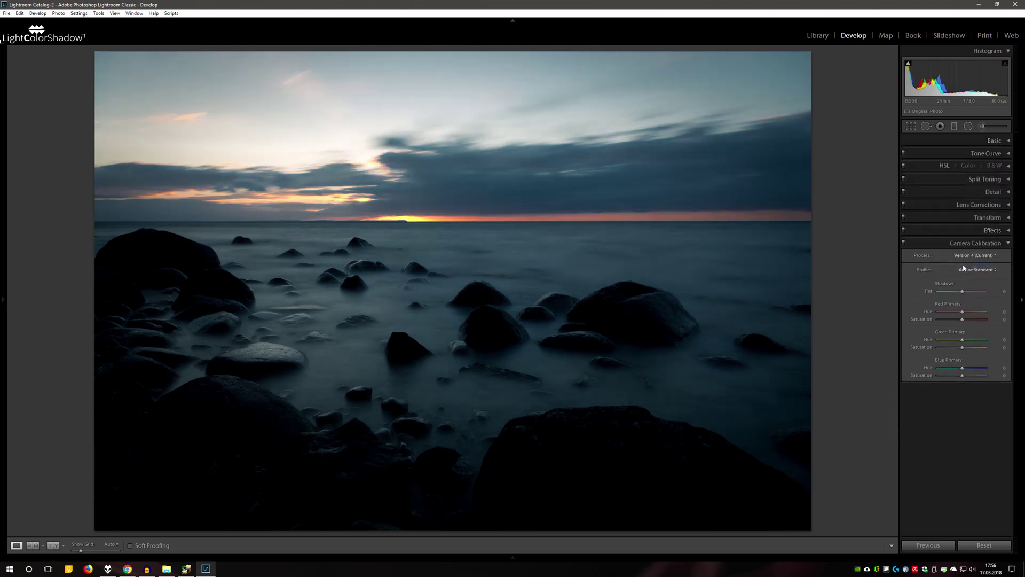
- Revert History to the Create Virtual Copy state, then set the Process to Version 4 (Current)
left_click(4, 381)
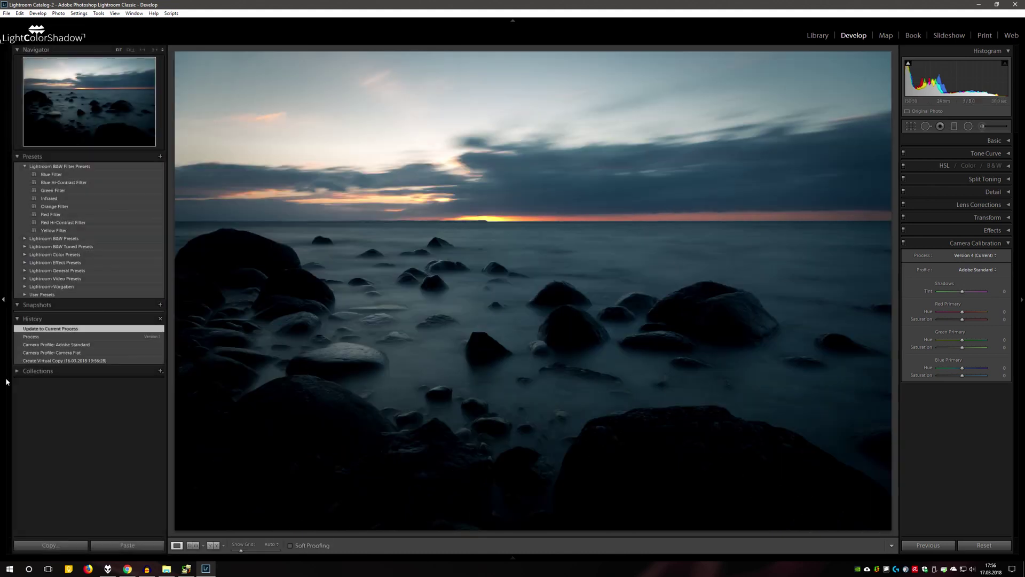
left_click(56, 361)
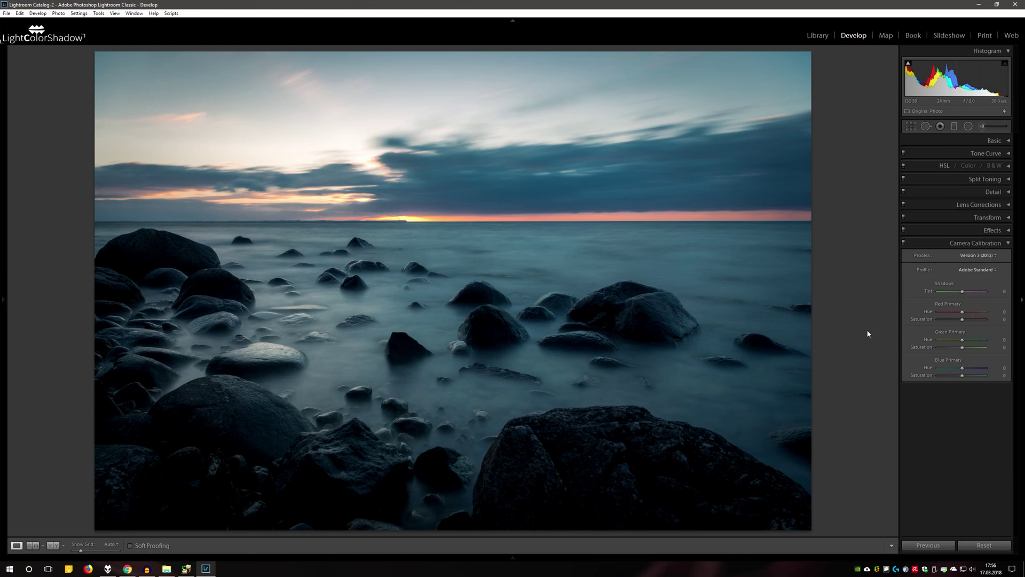
left_click(984, 255)
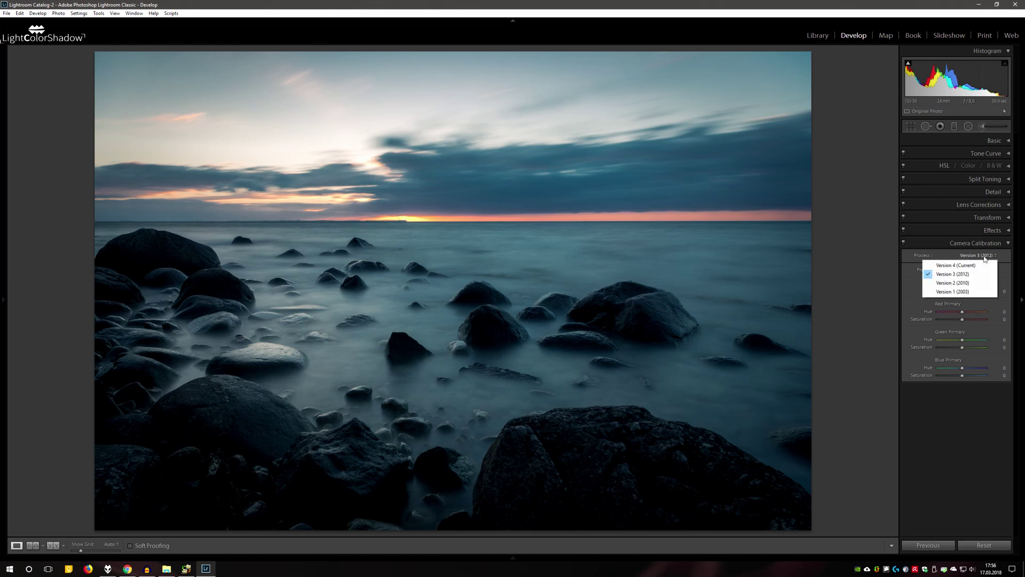
left_click(961, 265)
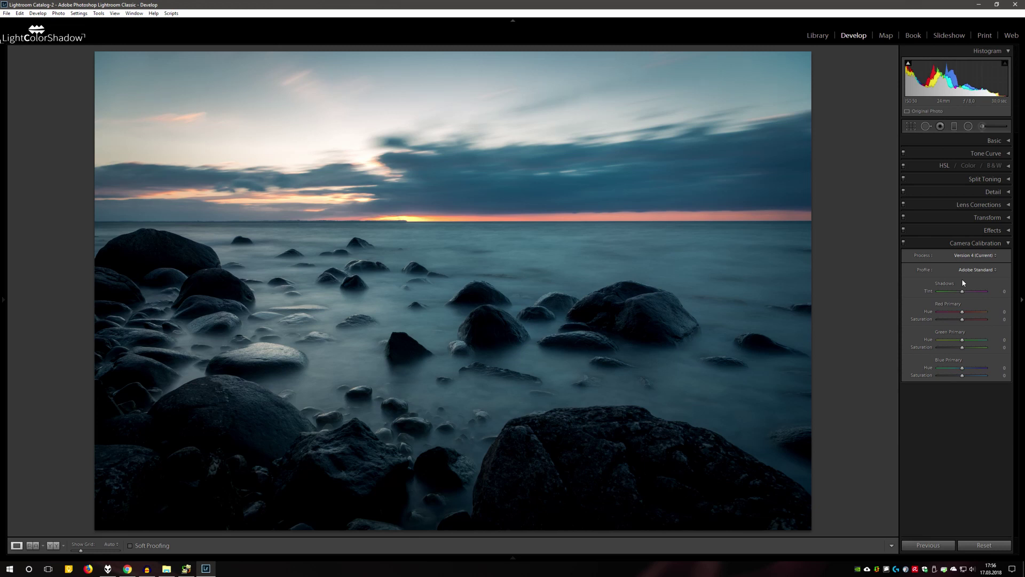
- Preview the Camera Landscape, Camera Monochrome and Camera Neutral profiles, then return to Adobe Standard
left_click(980, 270)
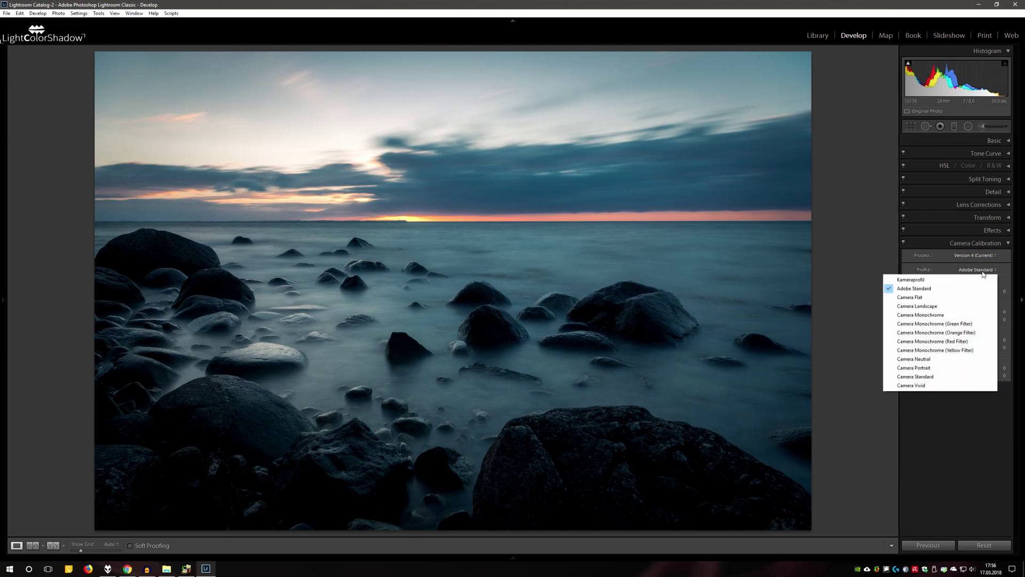
left_click(964, 309)
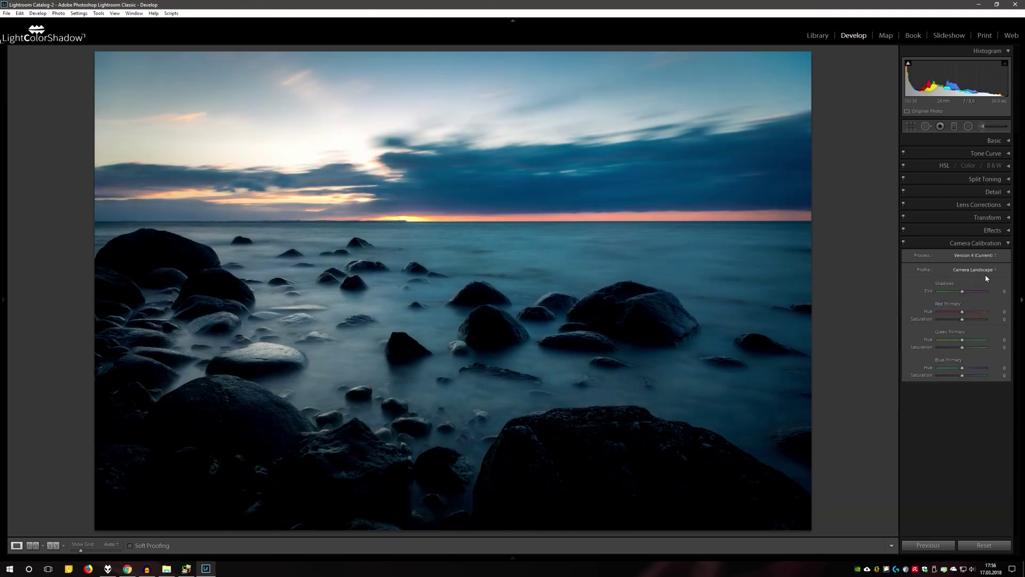
left_click(984, 270)
left_click(961, 315)
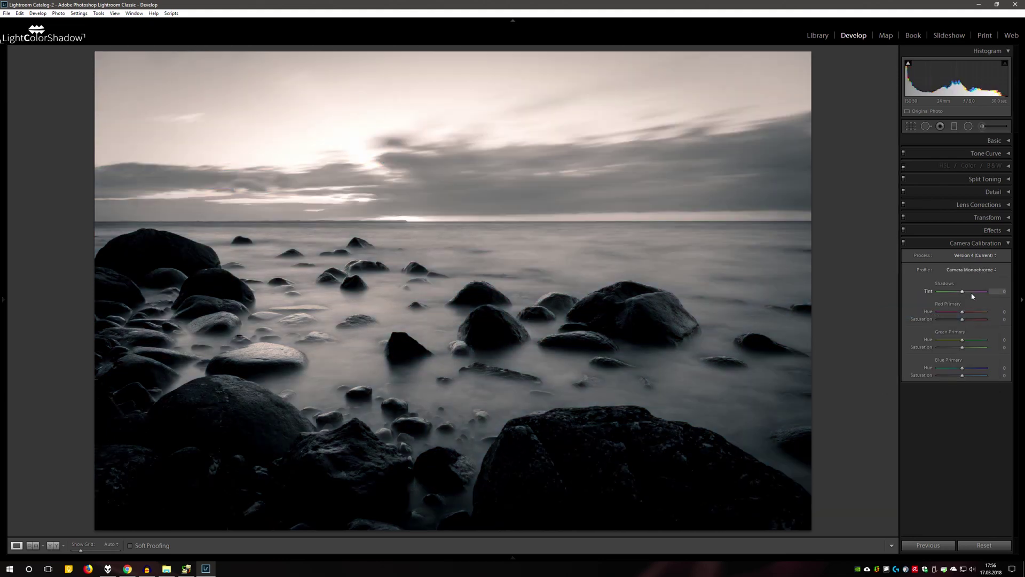
left_click(979, 270)
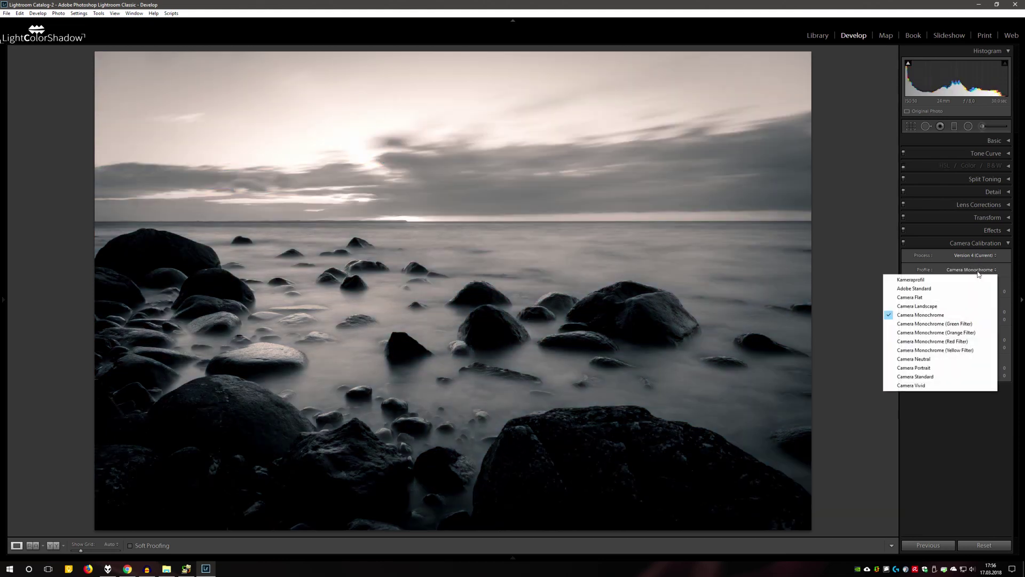
left_click(931, 359)
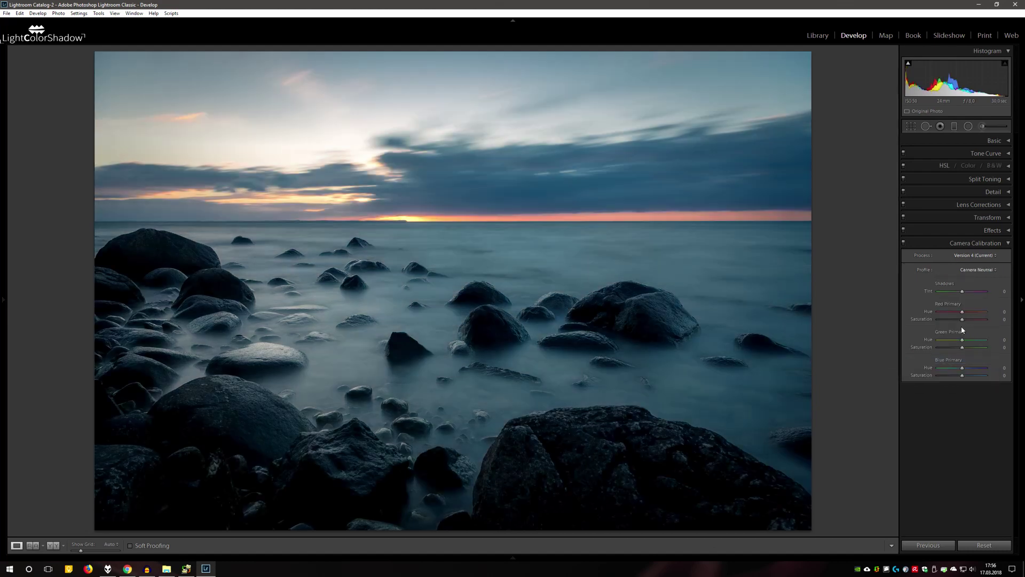
left_click(924, 270)
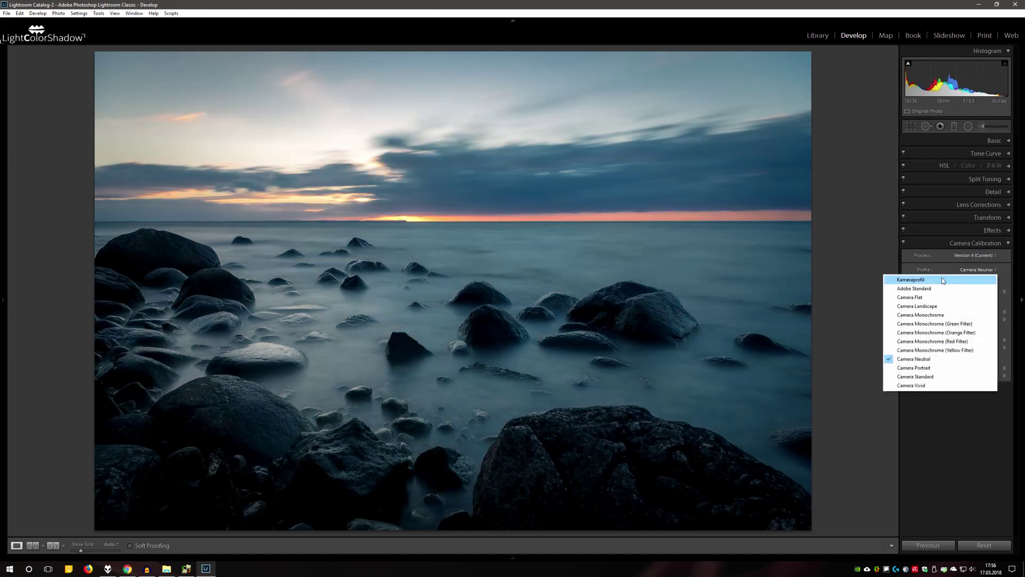
left_click(923, 289)
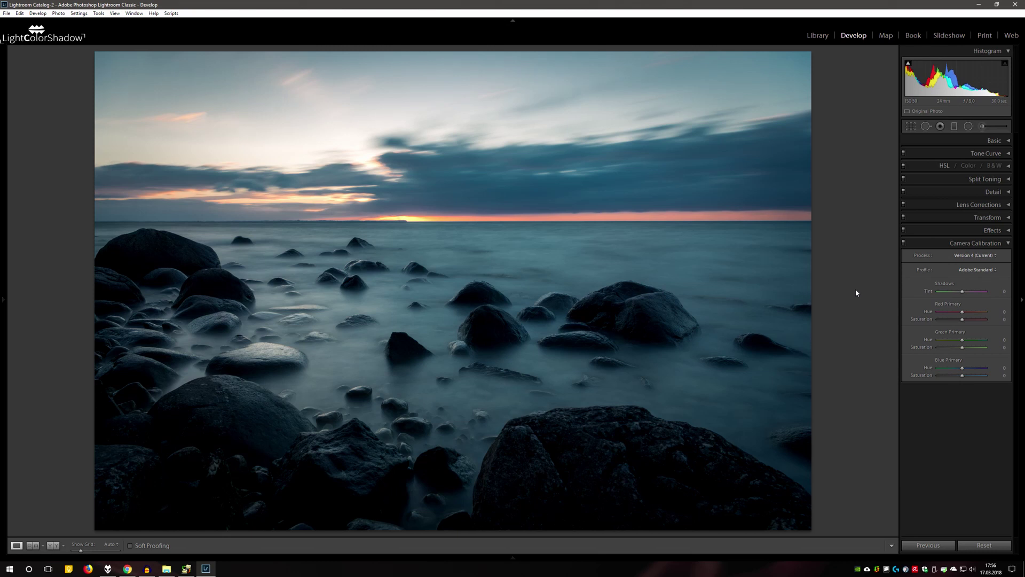
- Apply the Camera Flat profile, then settle back on Adobe Standard
left_click(922, 270)
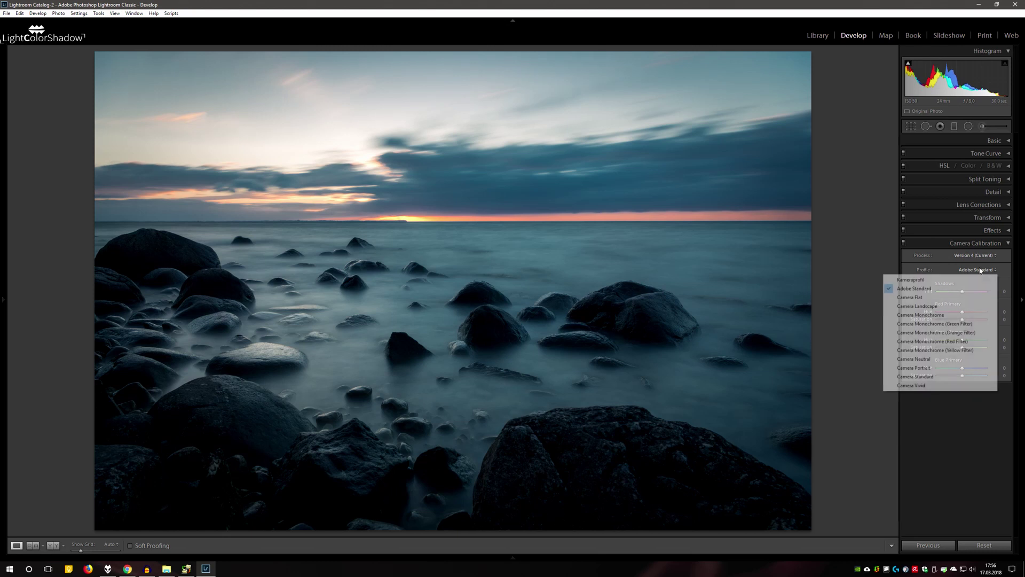
left_click(919, 298)
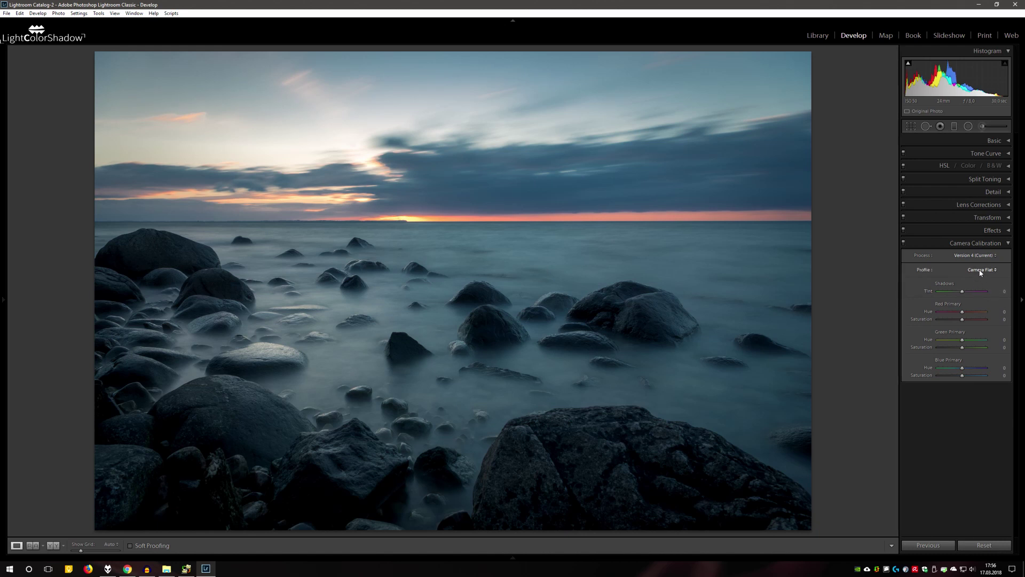
left_click(980, 270)
left_click(947, 289)
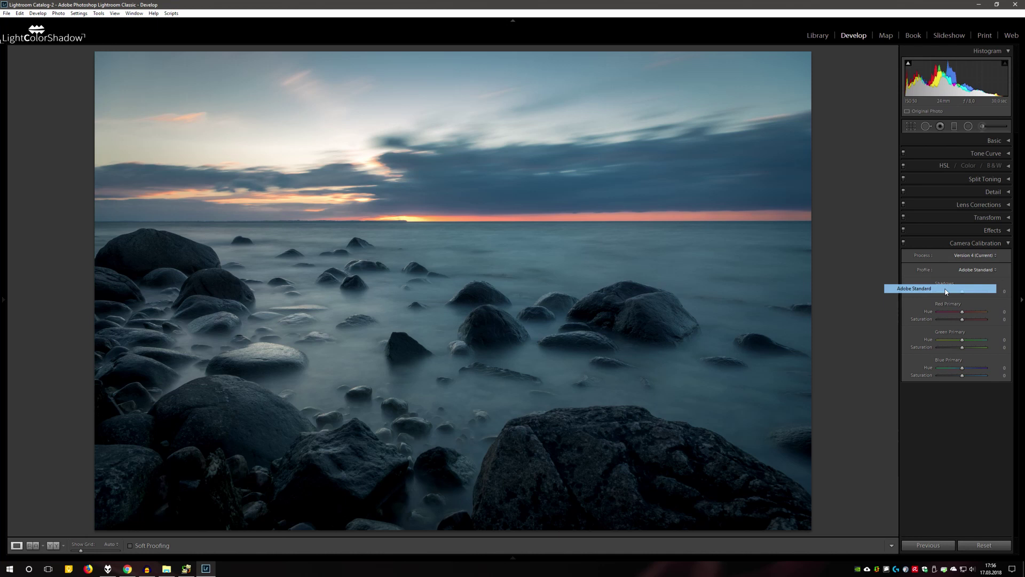
left_click(1002, 292)
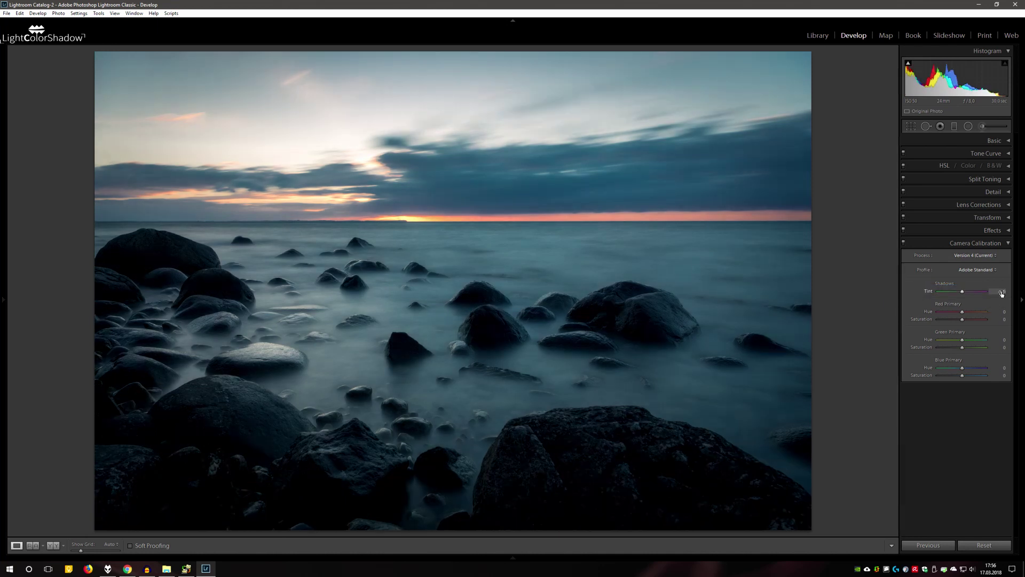
type("-26")
key("Return")
key("Down")
key("Down")
key("Down")
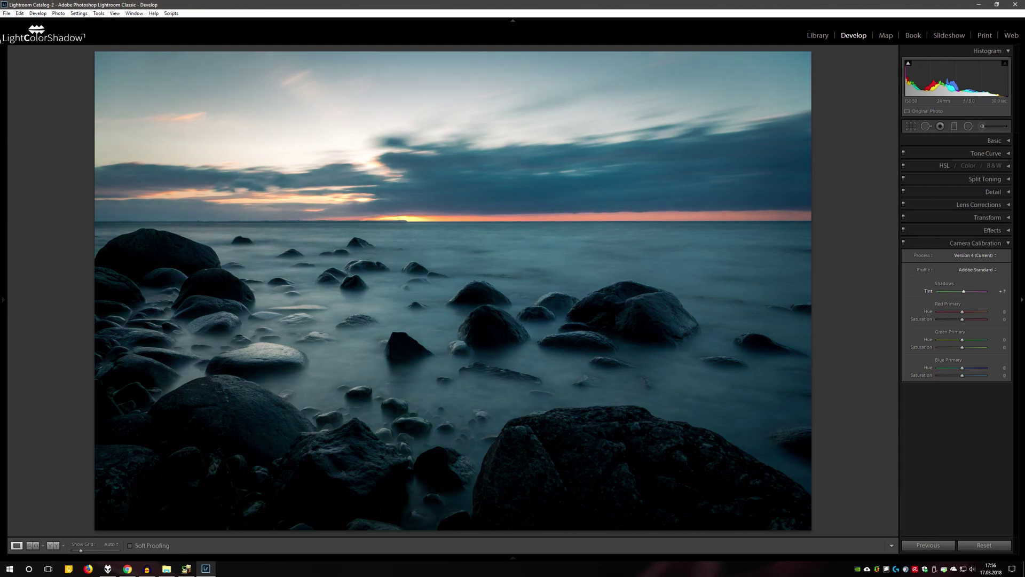
key("Up")
key("Up")
key("Up")
key("Up")
key("Up")
key("Up")
key("Up")
key("Up")
key("Up")
key("Up")
key("Up")
key("Up")
key("Up")
key("Up")
key("Up")
key("Up")
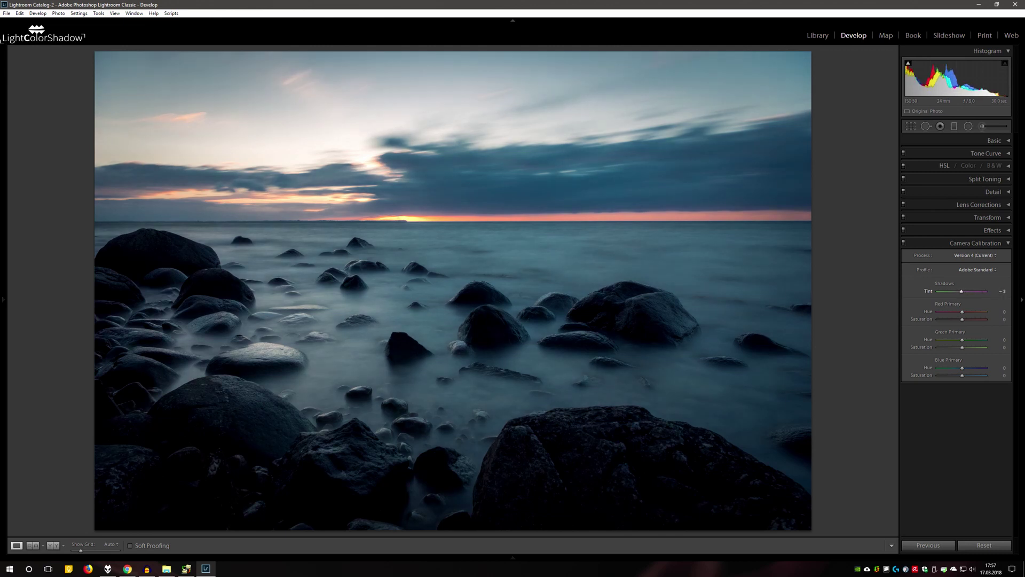
key("Up")
key("Up")
key("Up")
key("Up")
key("Up")
key("Up")
key("Up")
key("Up")
key("Up")
key("Up")
key("Up")
key("Up")
key("Up")
key("Up")
key("Up")
key("Up")
key("Up")
key("Up")
key("Up")
key("Up")
double_click(928, 292)
- Shift Red Primary Hue toward yellow and then pink, then reset it to 0
left_click_drag(994, 313, 1000, 314)
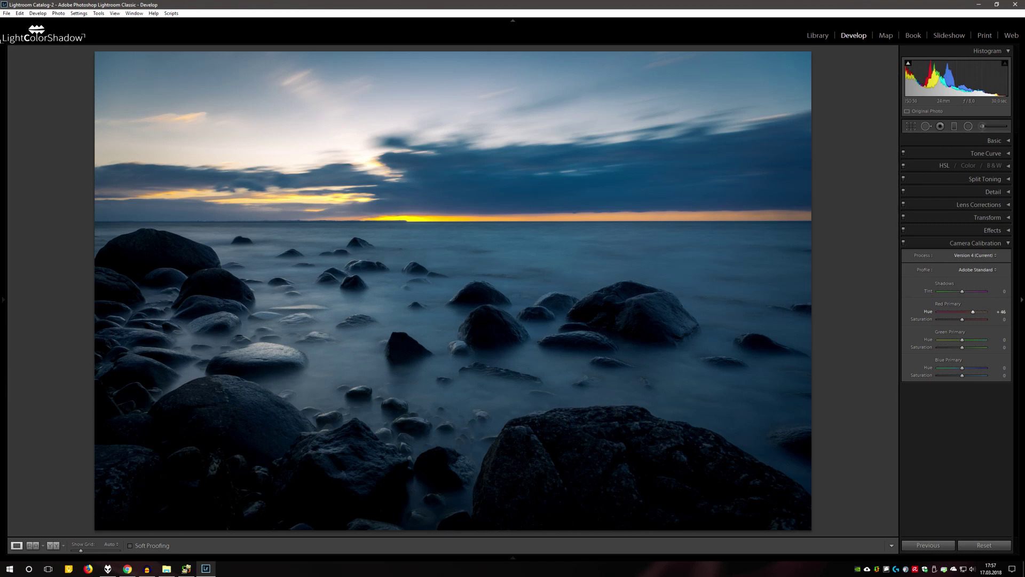
left_click_drag(1002, 311, 988, 311)
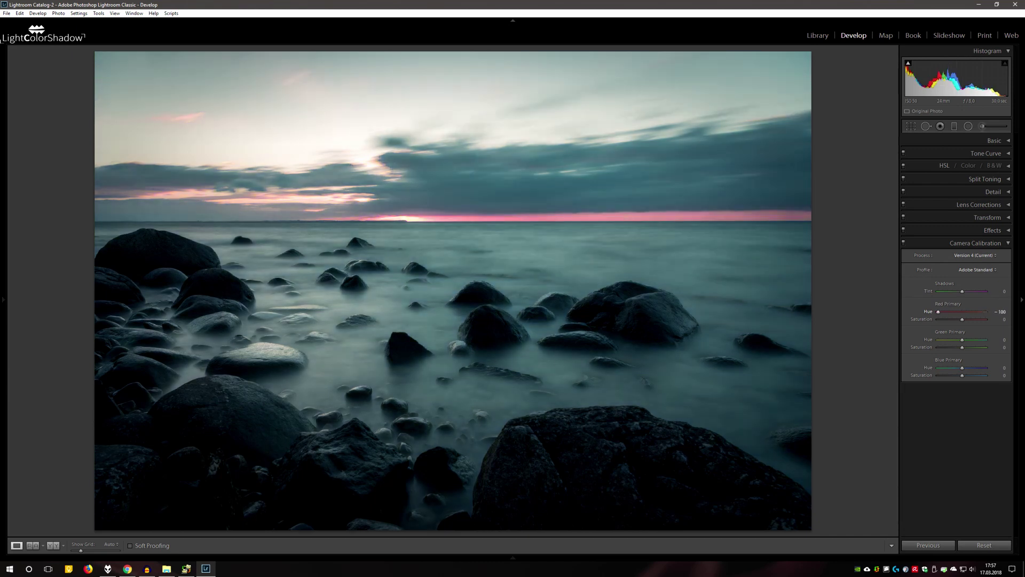
double_click(928, 312)
- Try Red Primary Saturation raised and at minimum, ending near -6
left_click_drag(921, 319, 924, 319)
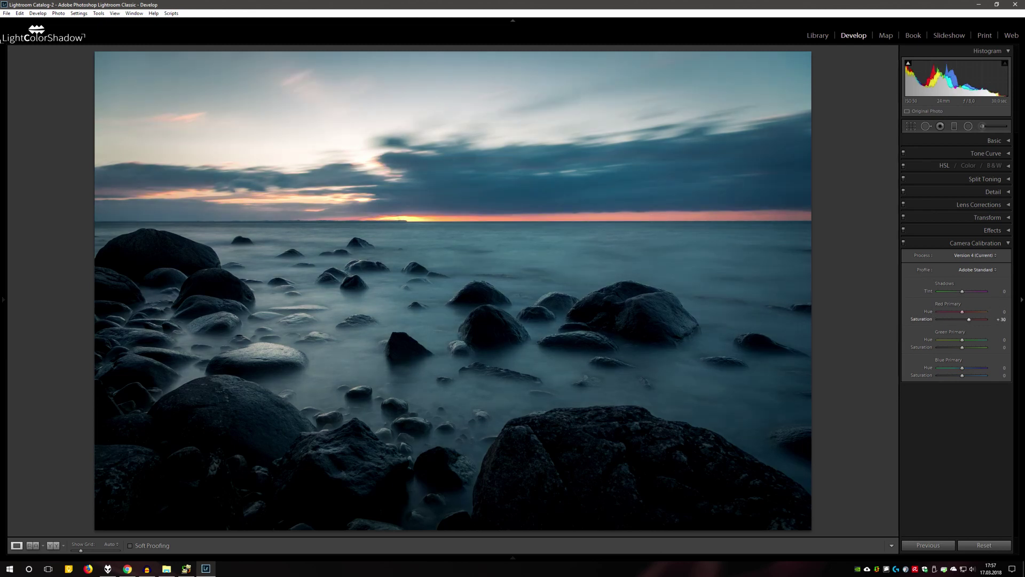
left_click(936, 319)
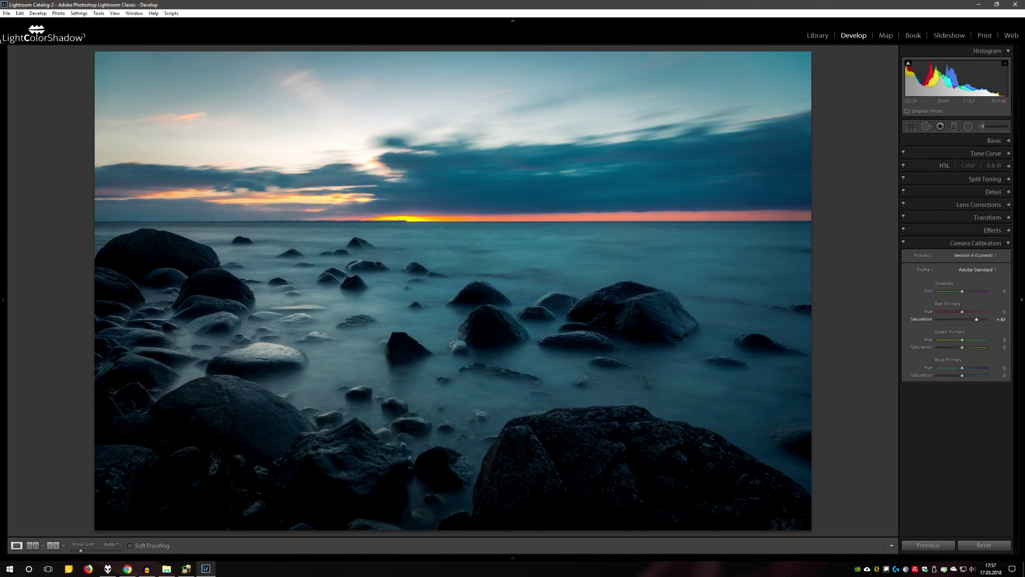
left_click_drag(922, 319, 925, 318)
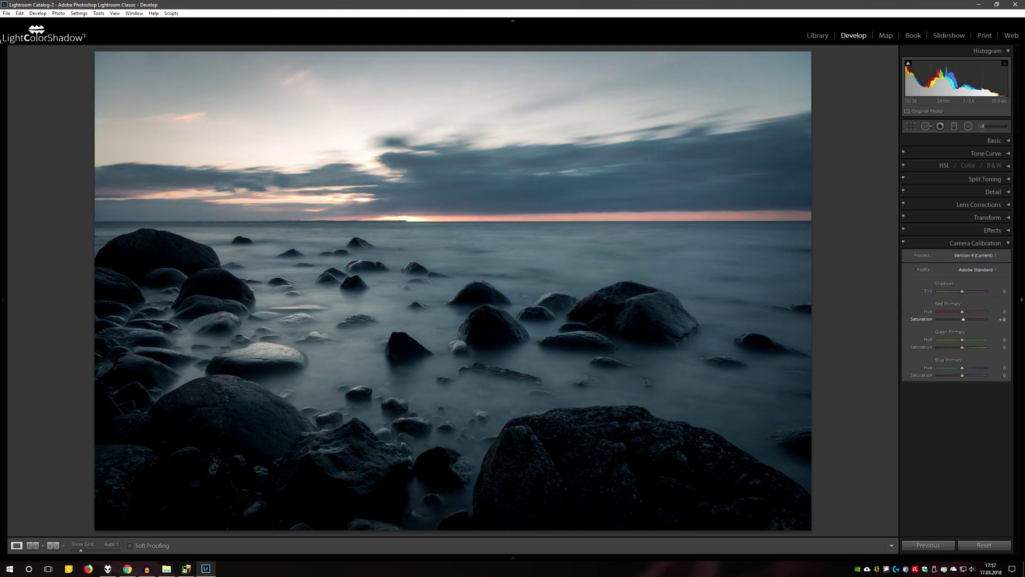
- Reset Red Primary Saturation to 0, then try HSL Red Saturation at +25 before resetting it to 0
double_click(921, 319)
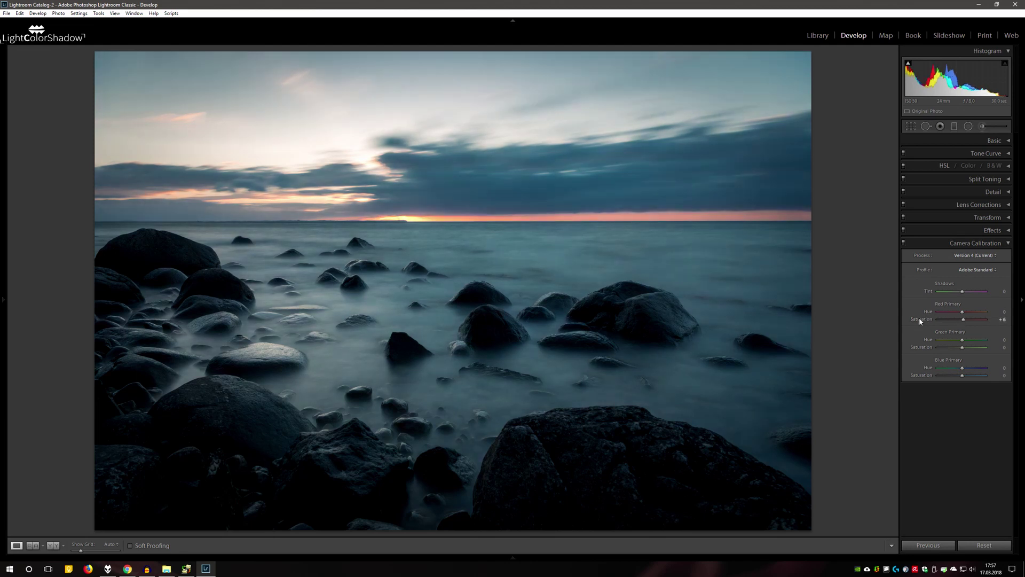
left_click(922, 166)
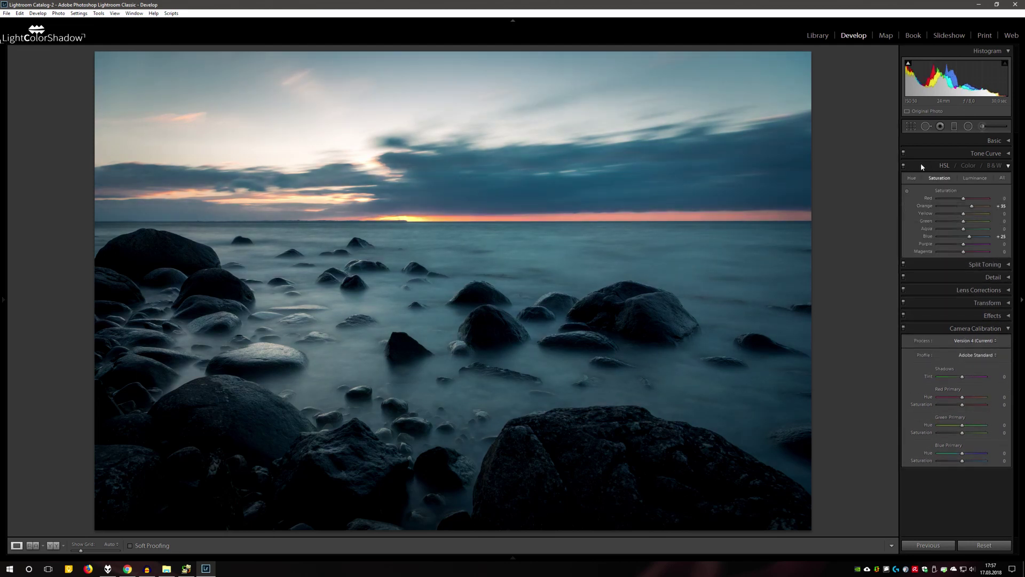
left_click(1002, 198)
type("25")
key("Return")
mouse_move(999, 199)
left_mouse_down()
mouse_move(1009, 198)
mouse_move(982, 198)
left_mouse_up()
double_click(930, 197)
- Collapse HSL and set Blue Primary Hue to -75, then nudge it to -64
left_click(925, 166)
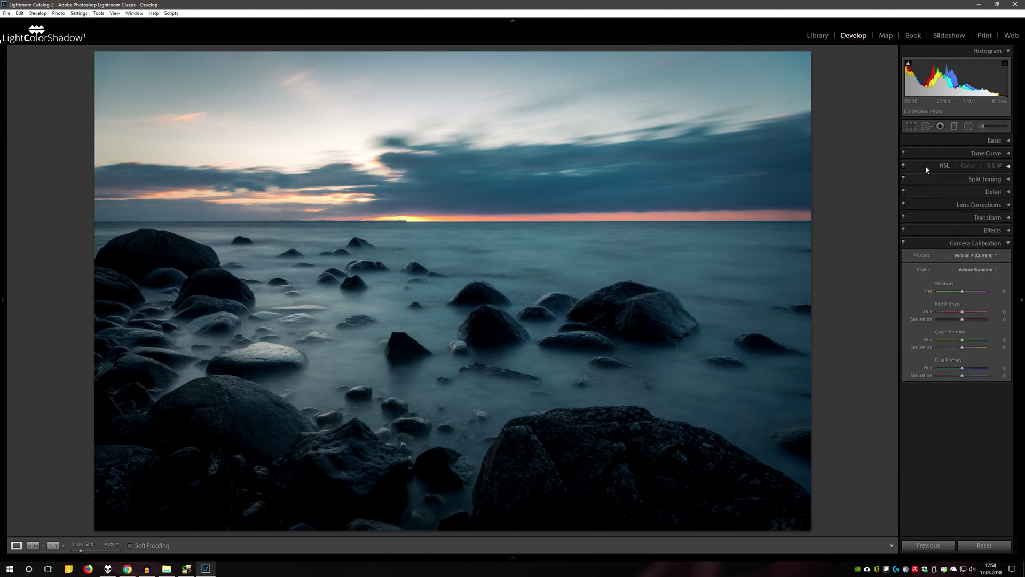
left_click(1000, 369)
type("-75")
key("Return")
left_click_drag(1000, 367, 1002, 368)
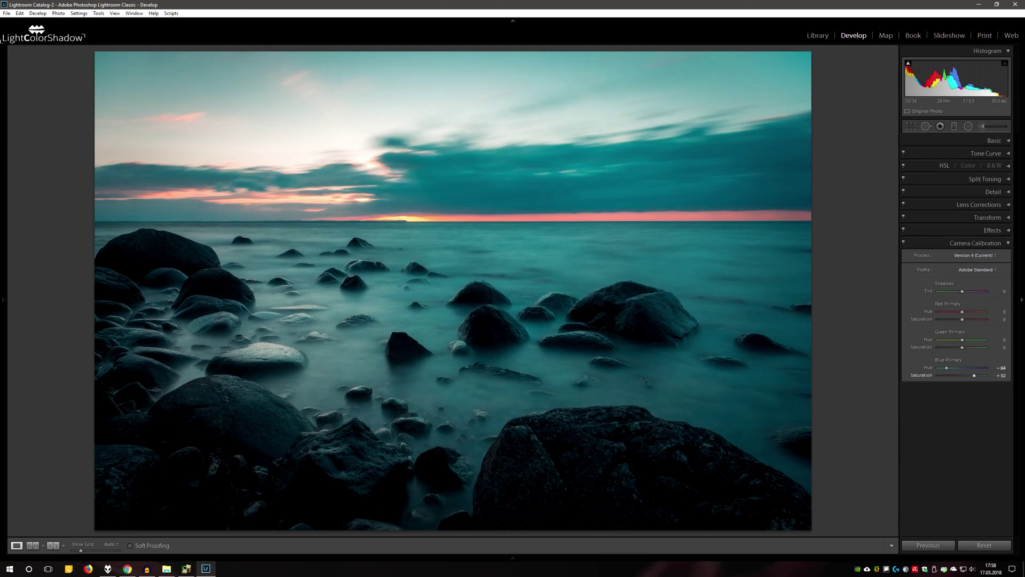
- Set Blue Primary Saturation to -54 and Blue Primary Hue to -36, then +12
left_click(1001, 376)
type("-54")
key("Return")
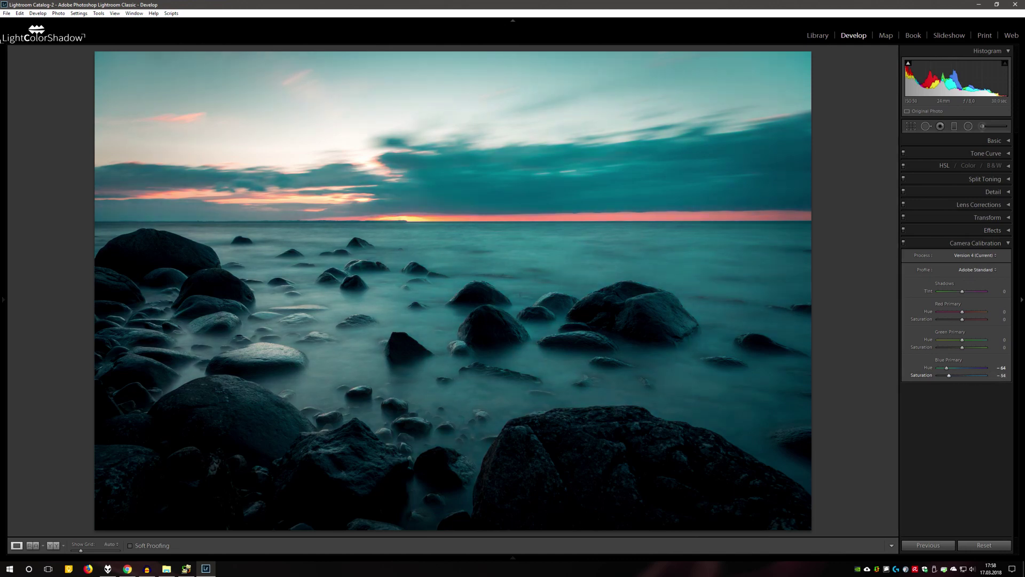
key("shift+Tab")
type("-36")
key("Return")
type("12")
key("Return")
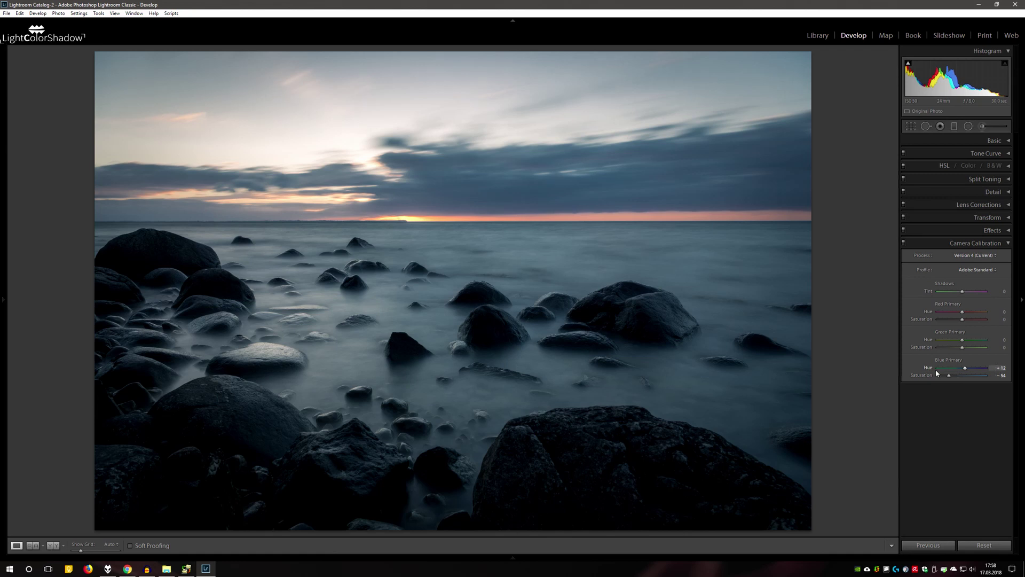
left_click(1000, 376)
- Enter -59 as the Blue Primary Saturation value
type("-59")
key("Return")
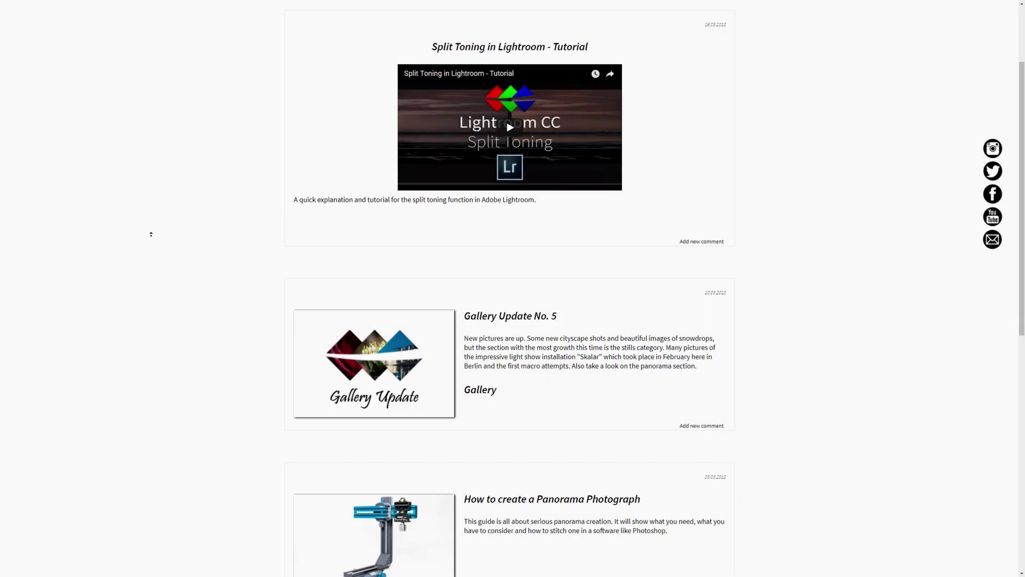
- Open Long Exposure under Knowledge > Tutorials > Photo Techniques and scroll to its exposure-time section
scroll(151, 234, "up", 3)
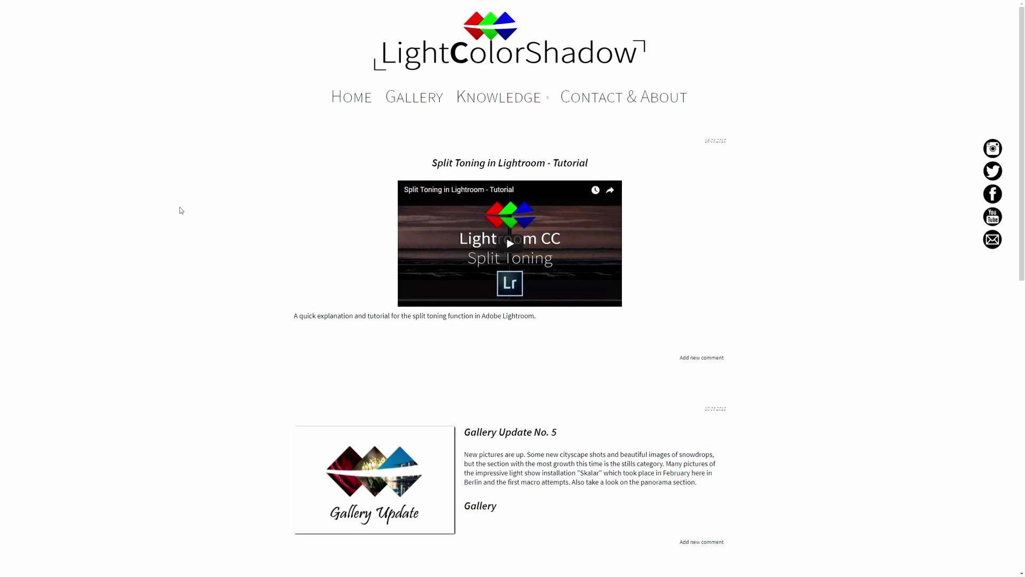
mouse_move(493, 102)
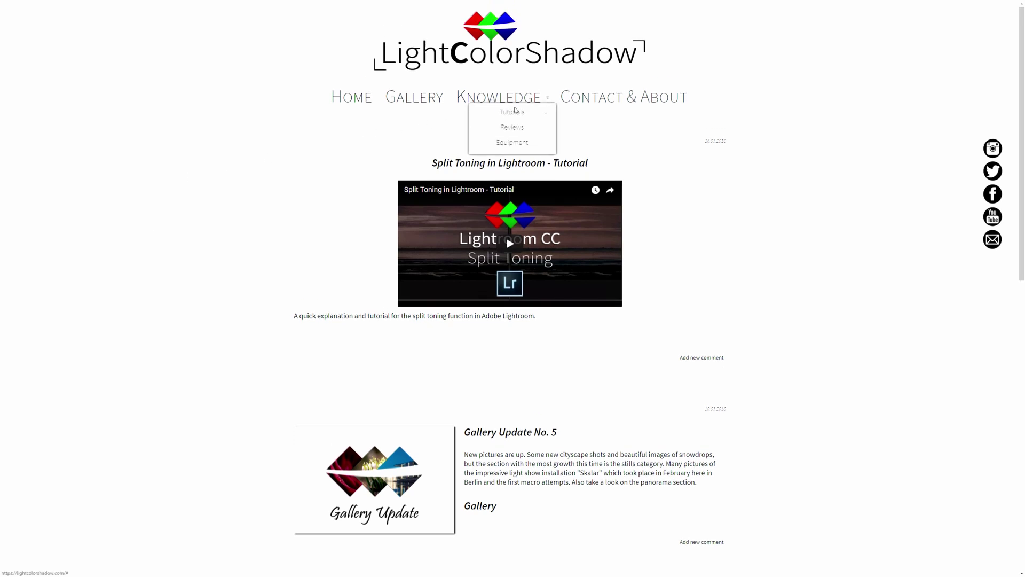
mouse_move(517, 114)
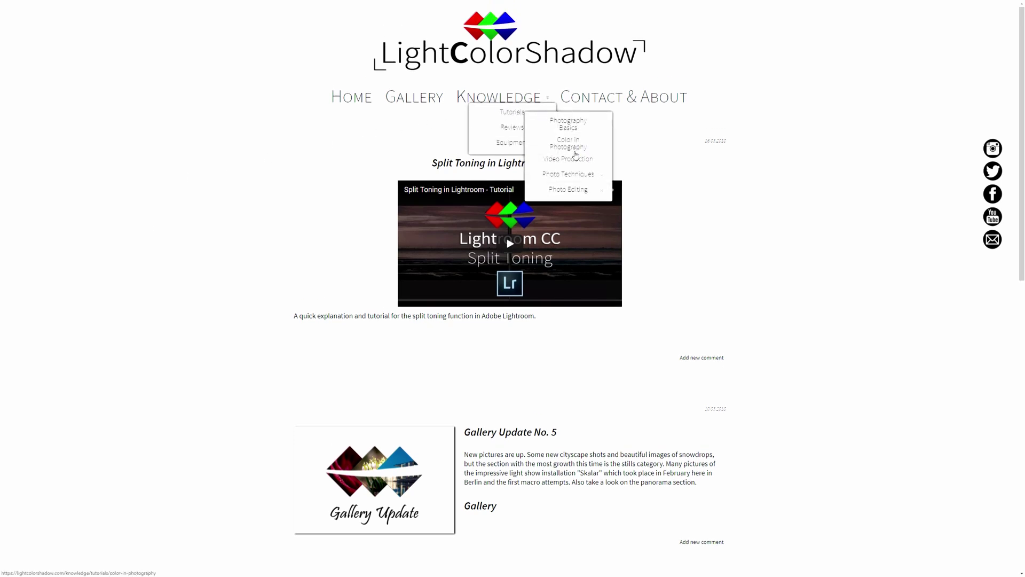
mouse_move(589, 178)
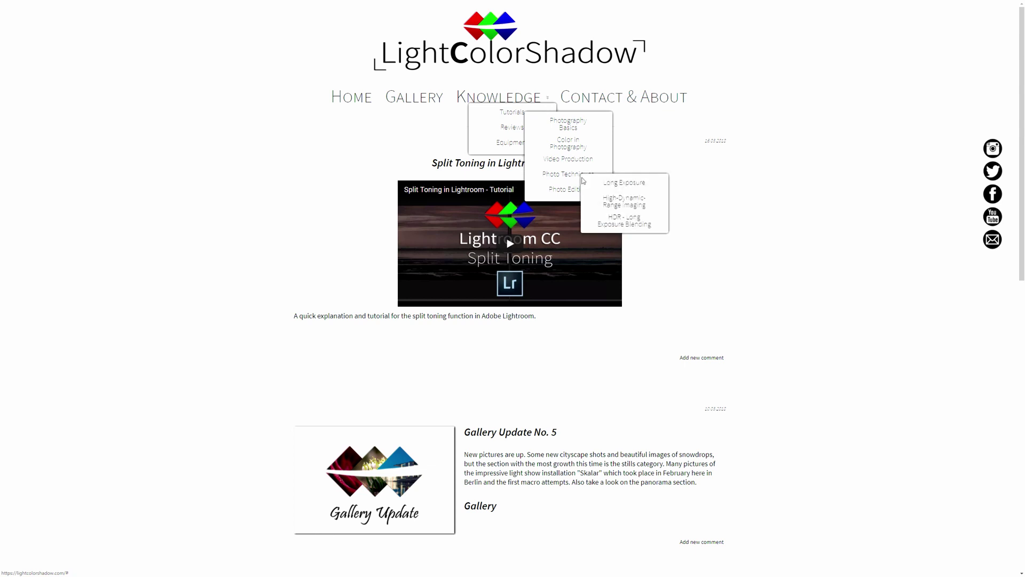
left_click(623, 183)
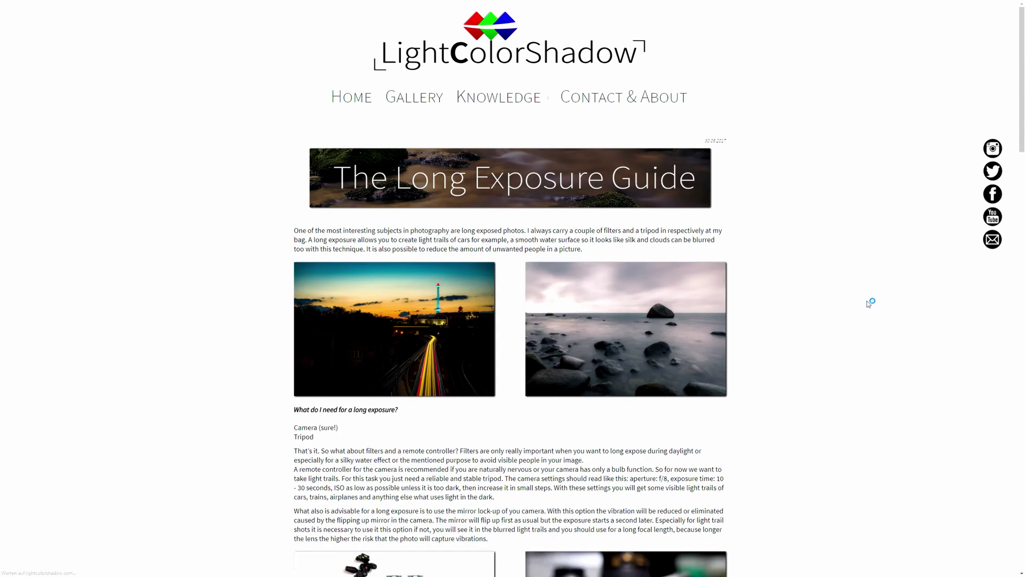
scroll(1022, 132, "down", 7)
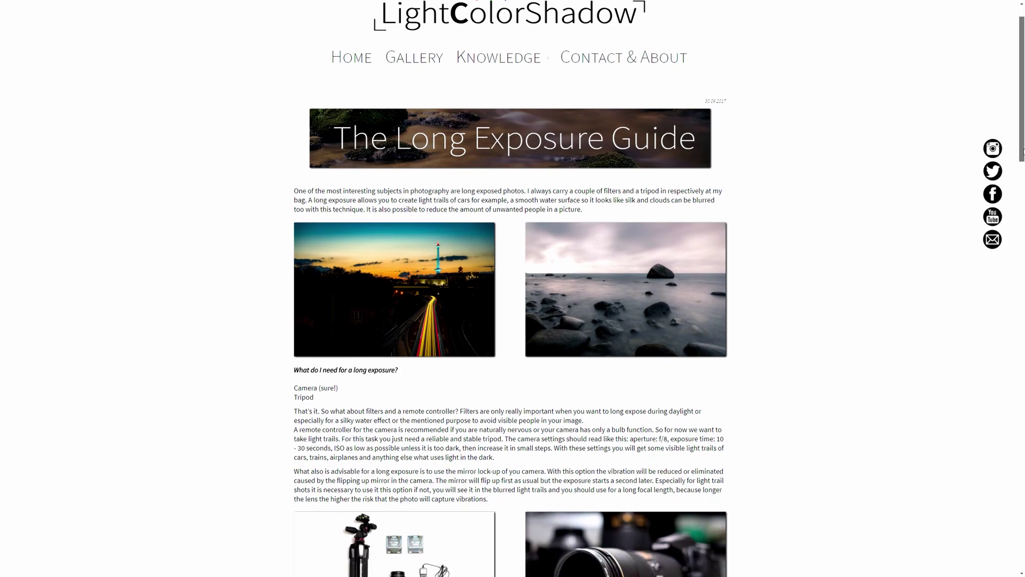
scroll(511, 288, "down", 10)
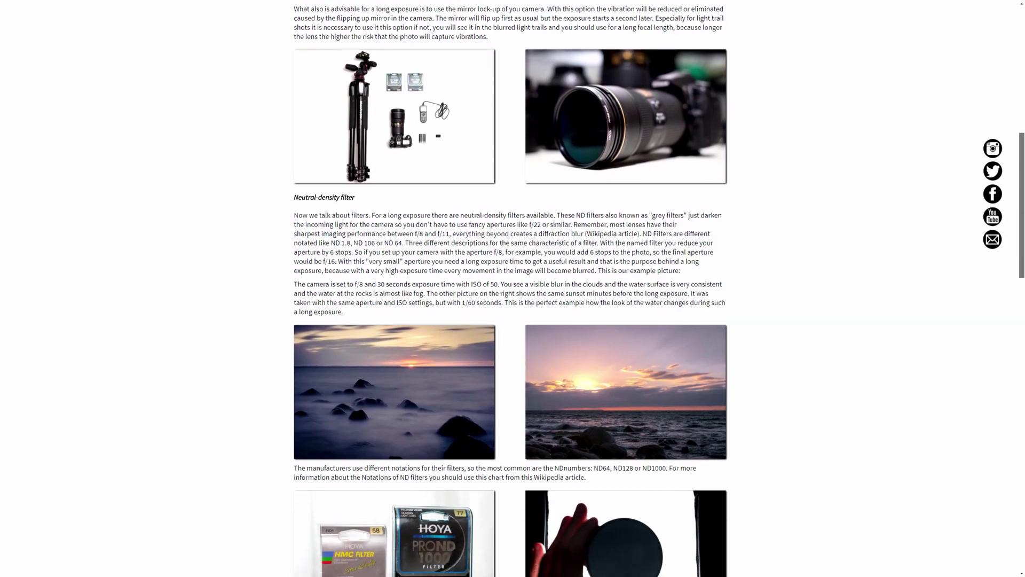
scroll(511, 289, "down", 10)
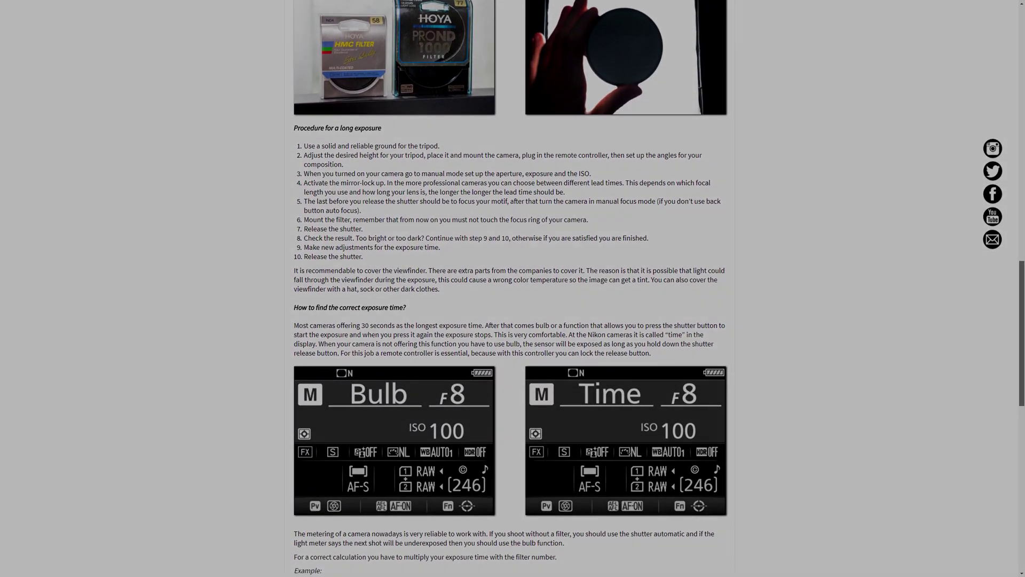